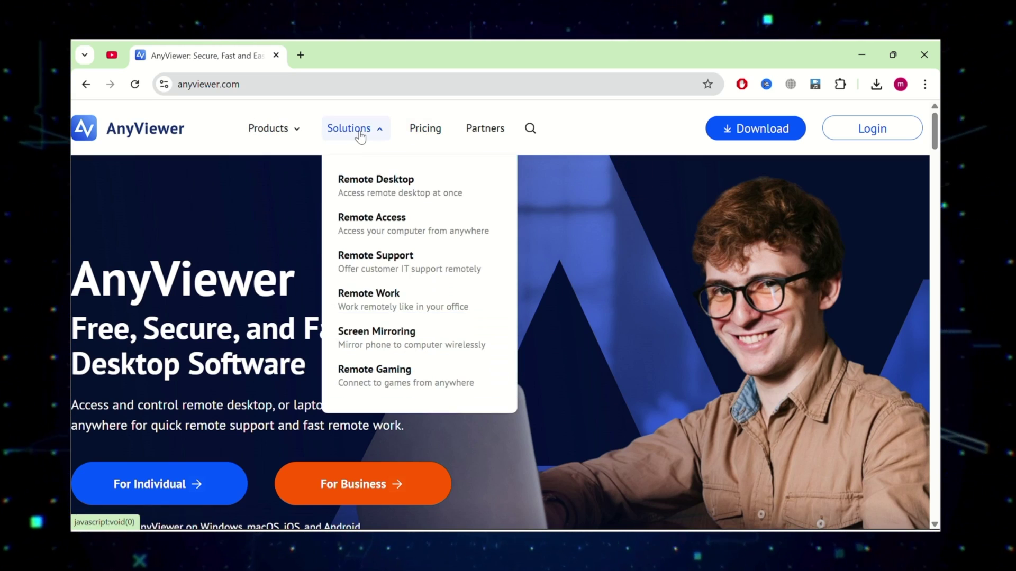
Reposition, close and relaunch the AnyViewer window on the PC desktop.
scroll(315, 357, "down", 1)
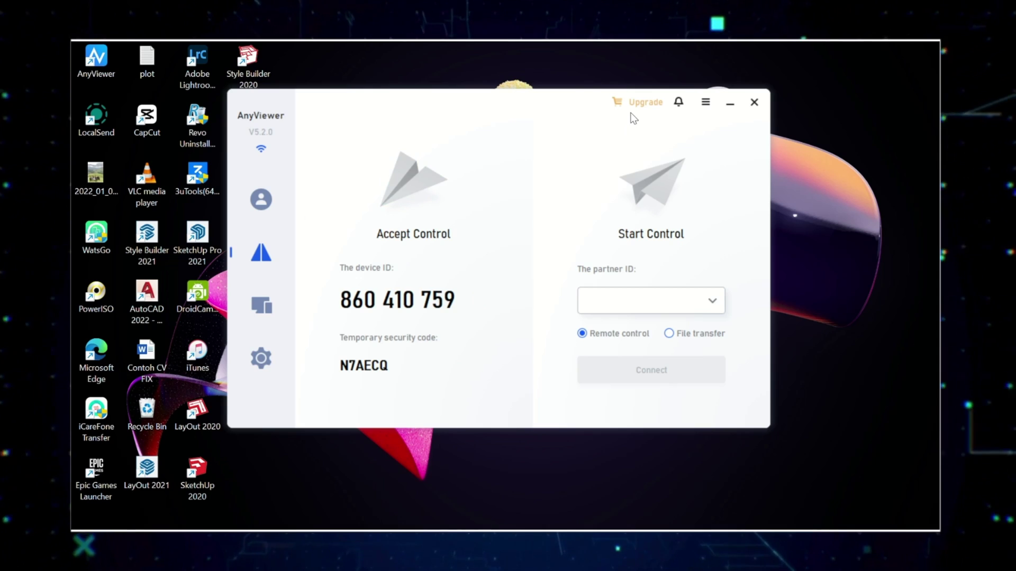
left_click_drag(544, 97, 634, 108)
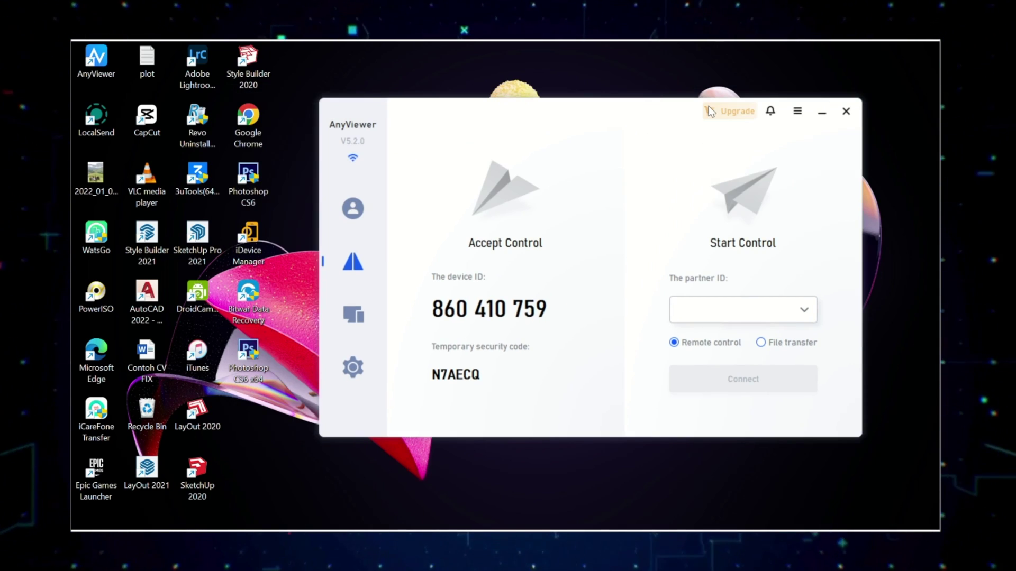
left_click(841, 108)
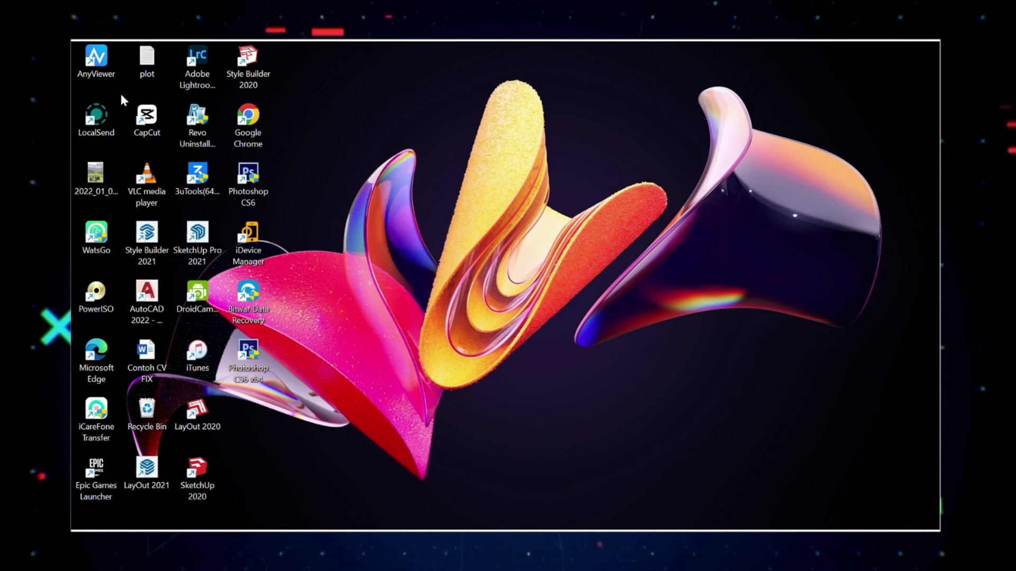
double_click(106, 66)
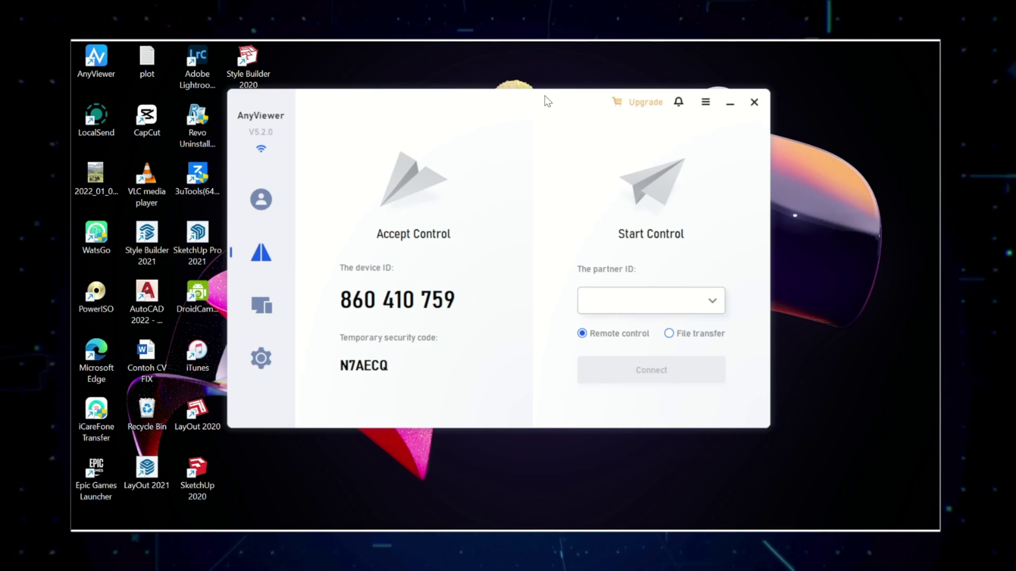
left_click_drag(555, 102, 635, 106)
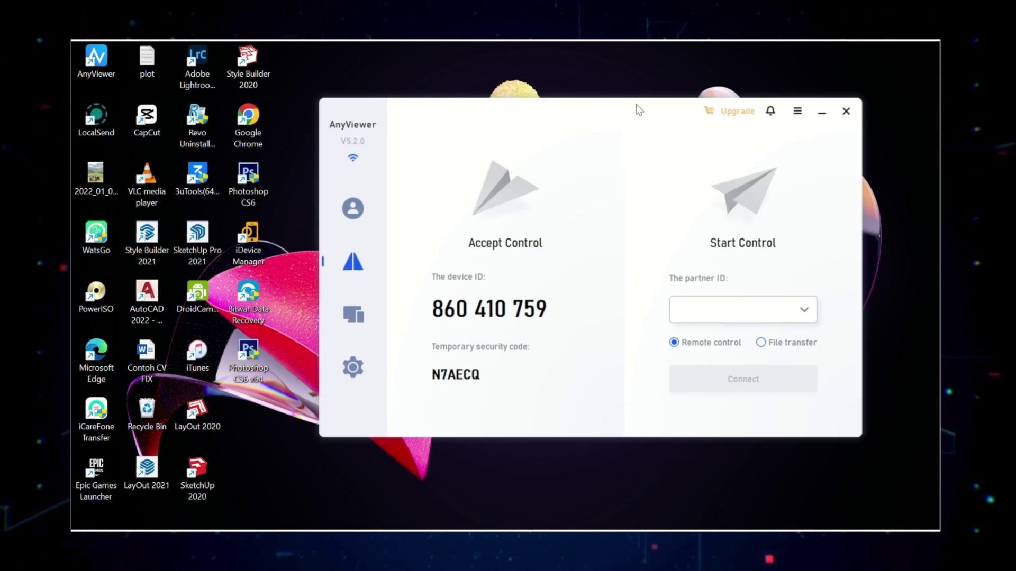
left_click(845, 111)
double_click(106, 66)
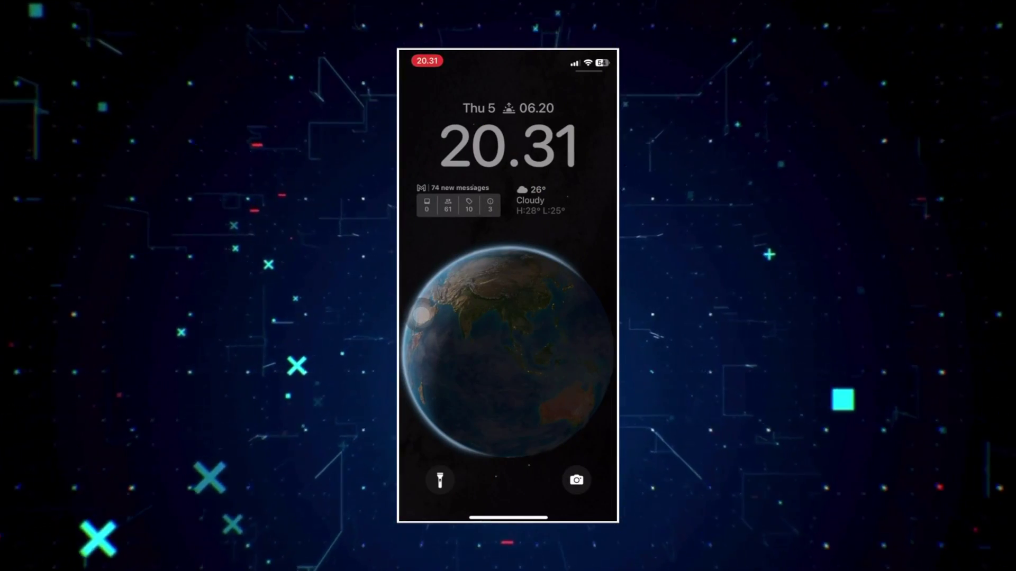
Unlock the iPhone, go to the second home page and launch AnyViewer.
left_click_drag(508, 518, 508, 265)
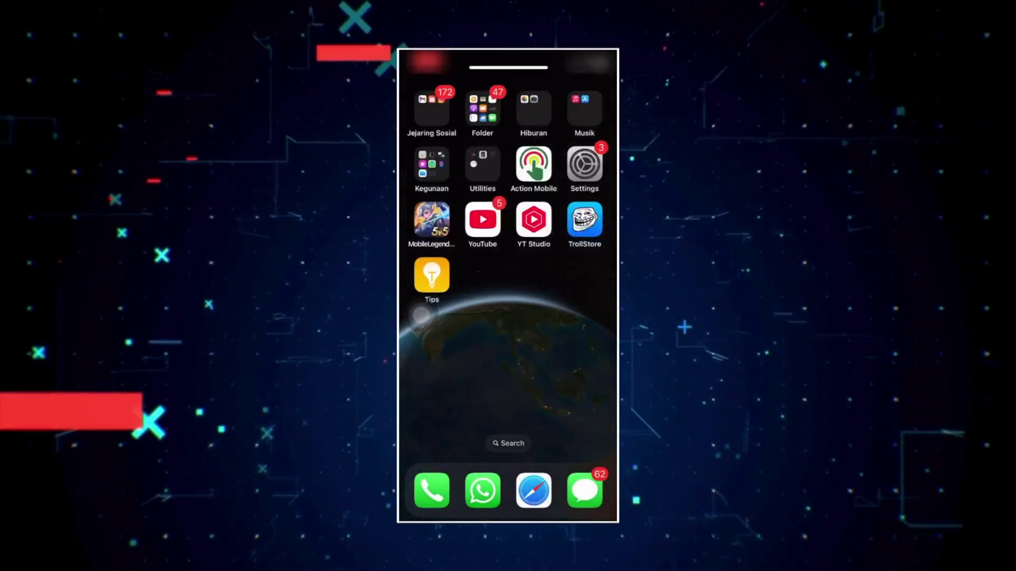
left_click_drag(582, 344, 423, 344)
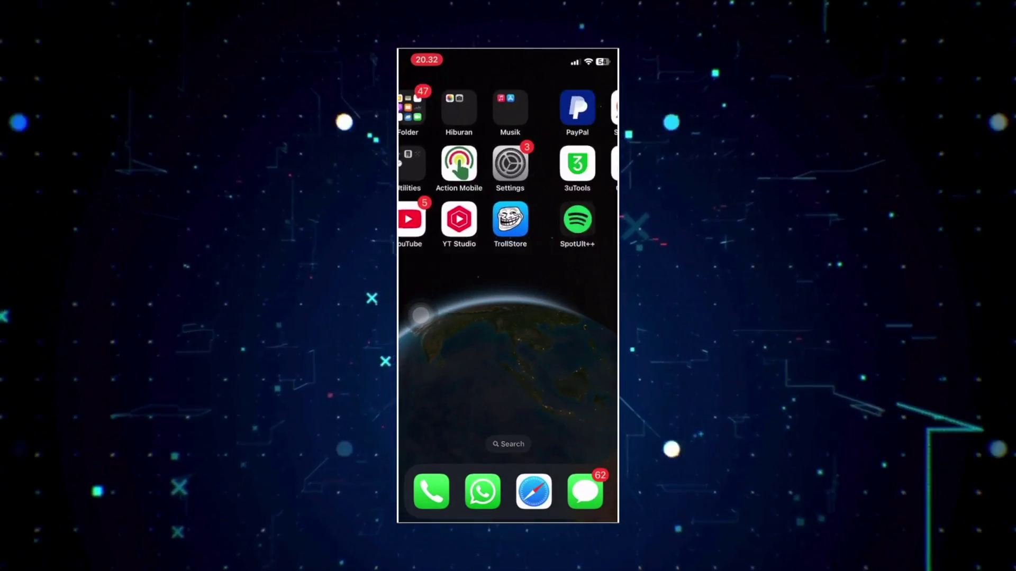
left_click(584, 164)
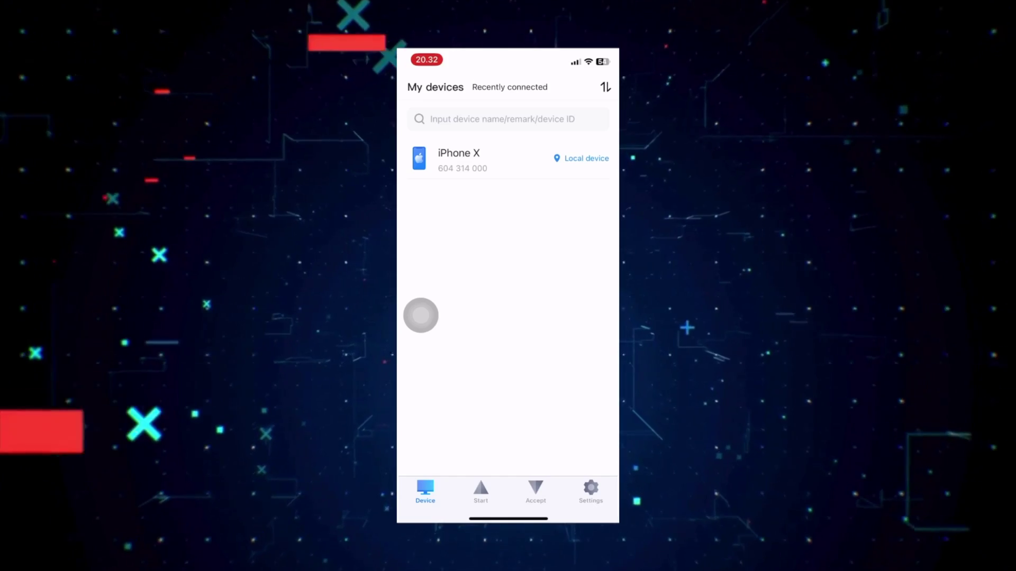
On the Start tab, enter the remote PC's device ID and dismiss the keypad.
left_click(481, 489)
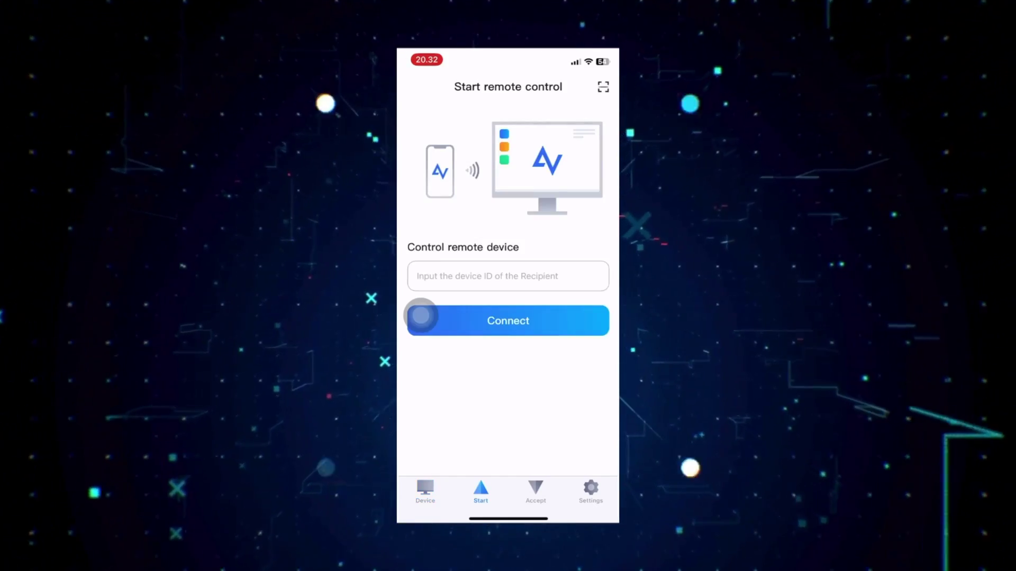
left_click(423, 276)
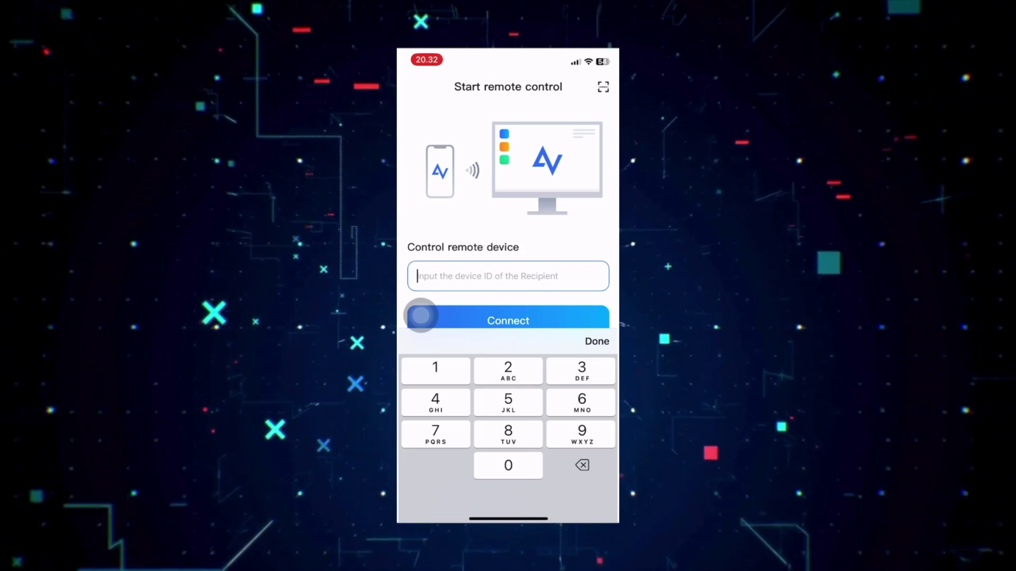
type("8")
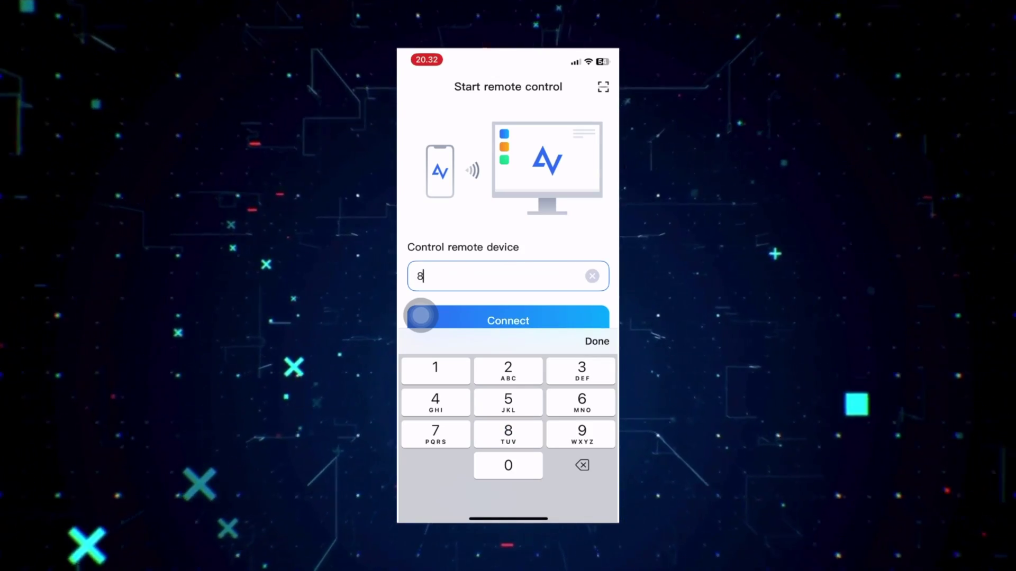
type("60 4")
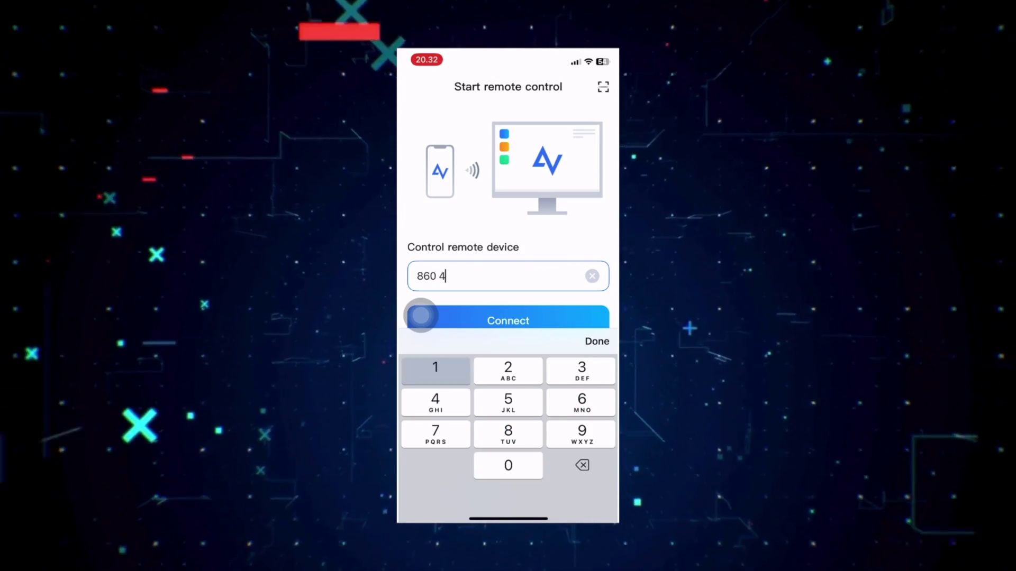
type("10 759")
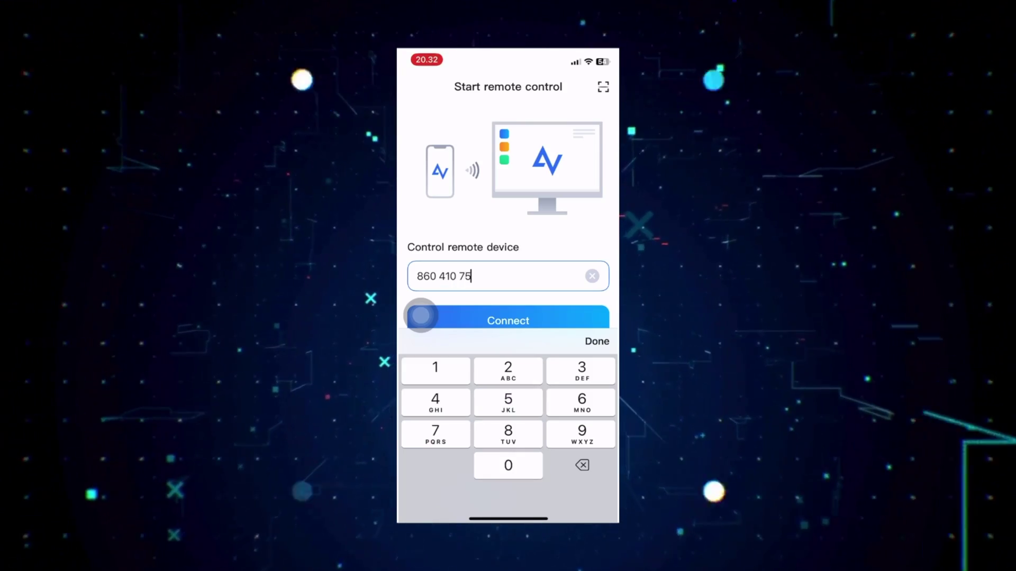
left_click(421, 316)
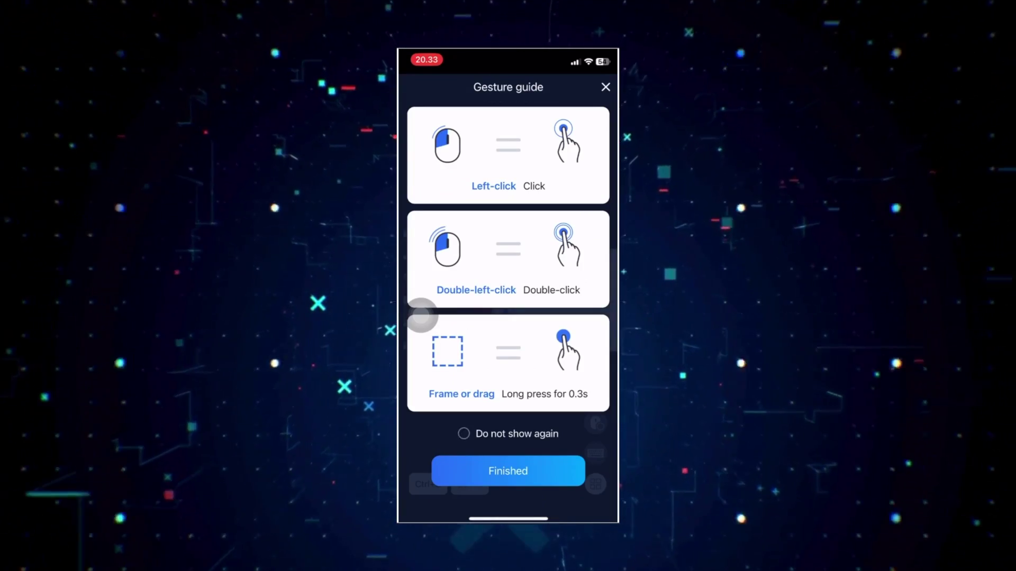
Tick 'Do not show again' and close the Gesture guide with Finished.
left_click(463, 434)
left_click(508, 470)
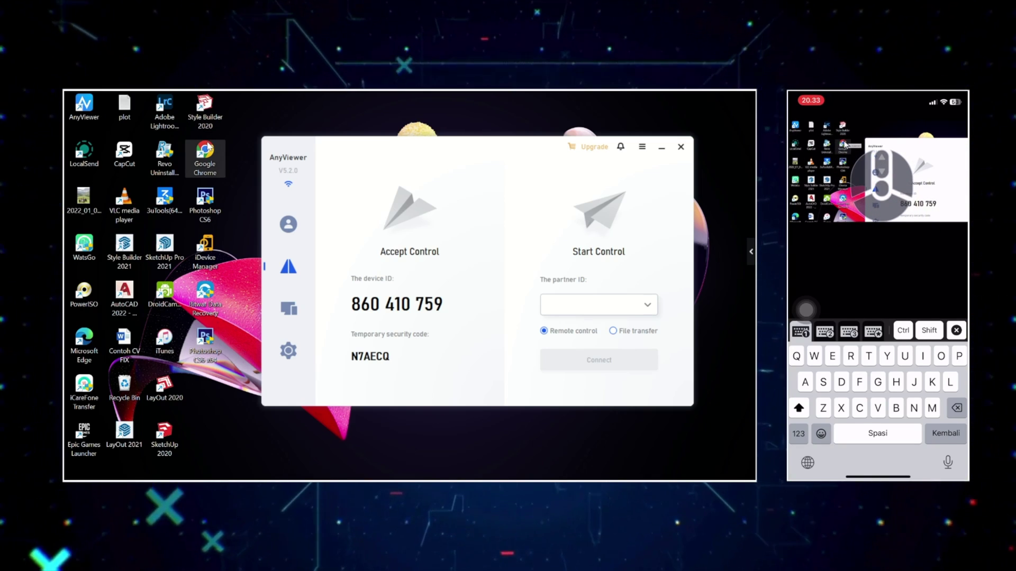
Launch Google Chrome from its icon on the remote PC's desktop.
double_click(208, 147)
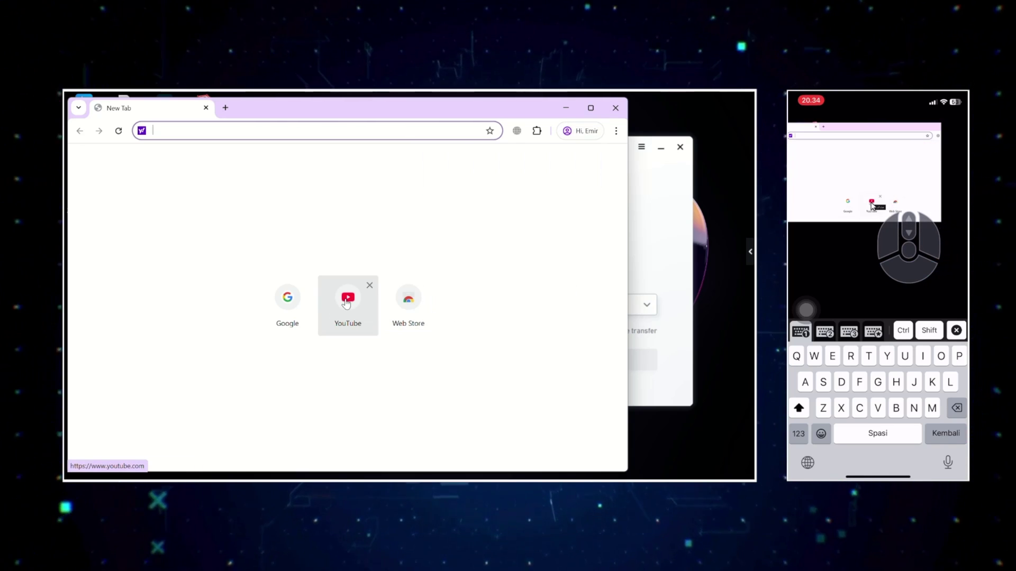
Open YouTube from the new-tab shortcut and expand its guide menu.
left_click(346, 303)
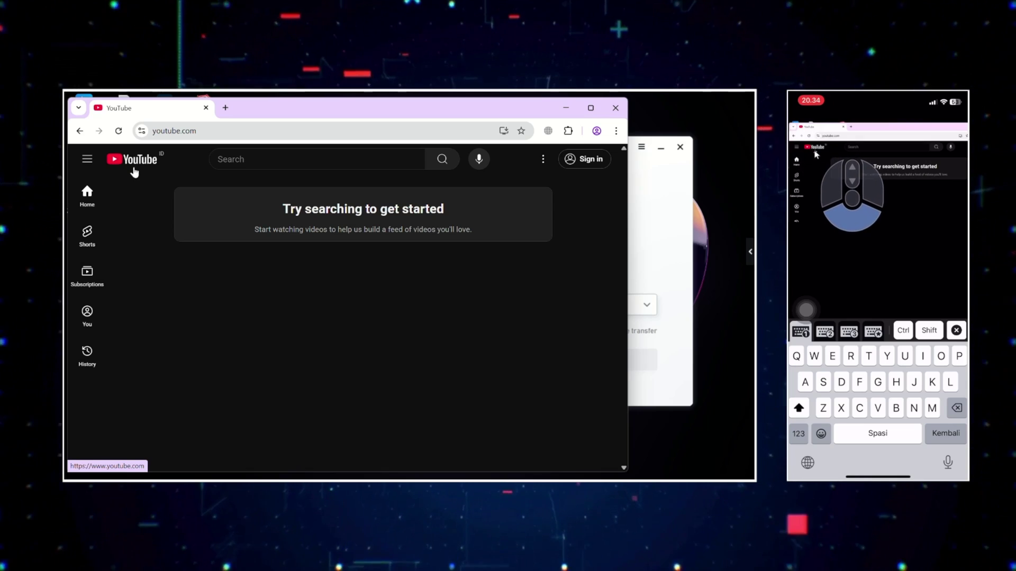
left_click(85, 158)
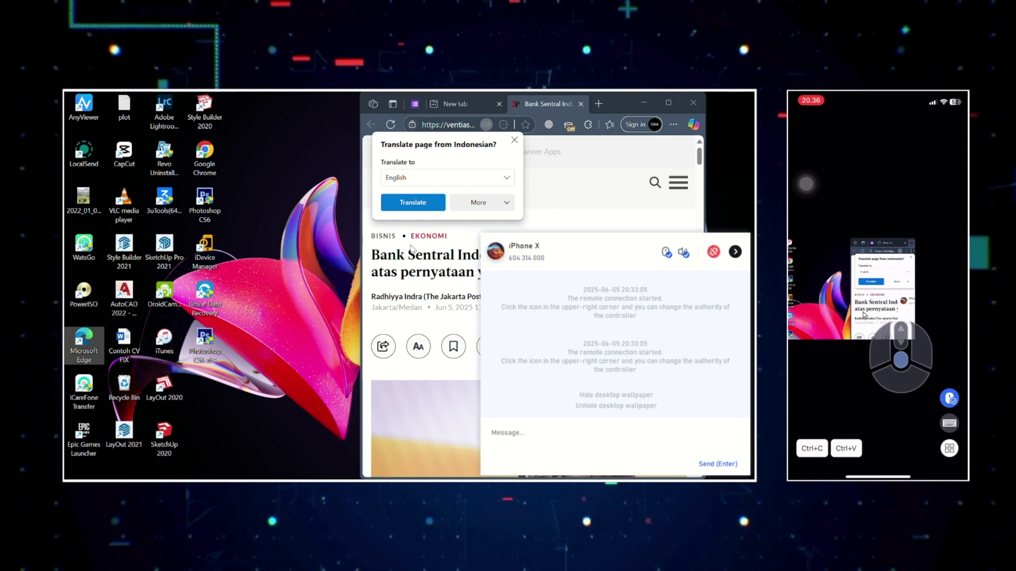
Maximize Edge and scroll the Jakarta Post article down to the deleted-interview section.
left_click(665, 106)
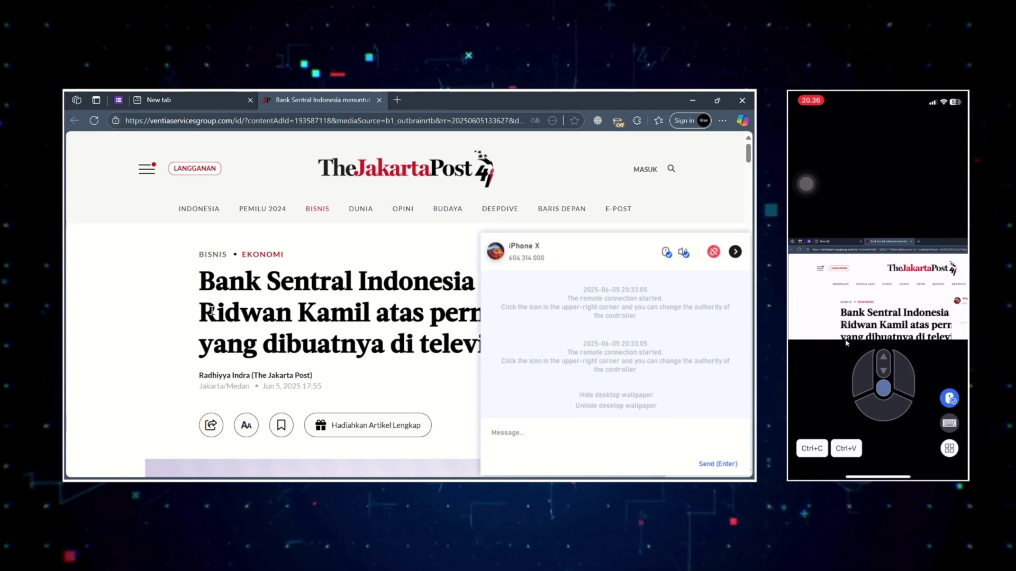
scroll(215, 306, "down", 1)
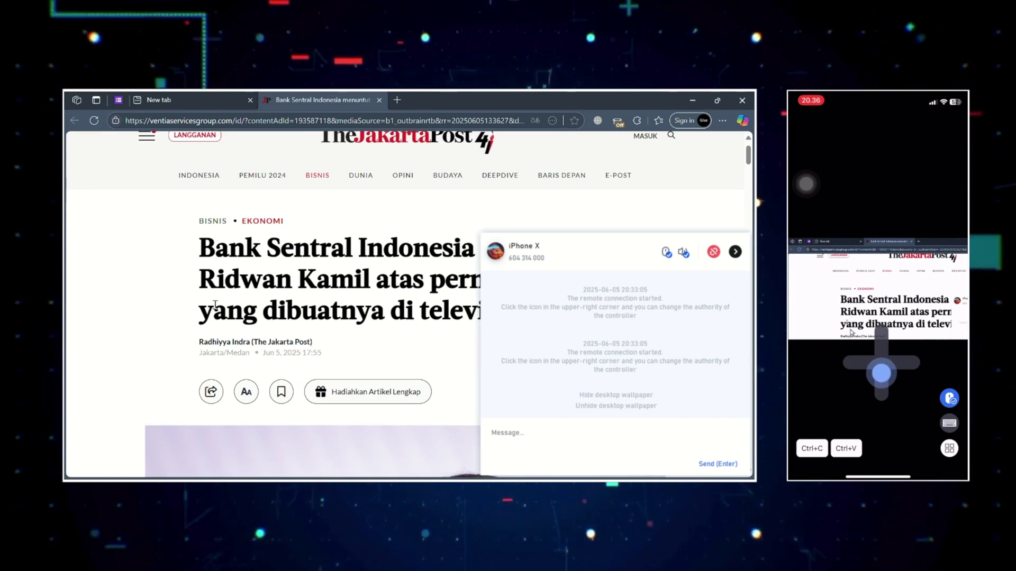
scroll(215, 305, "down", 5)
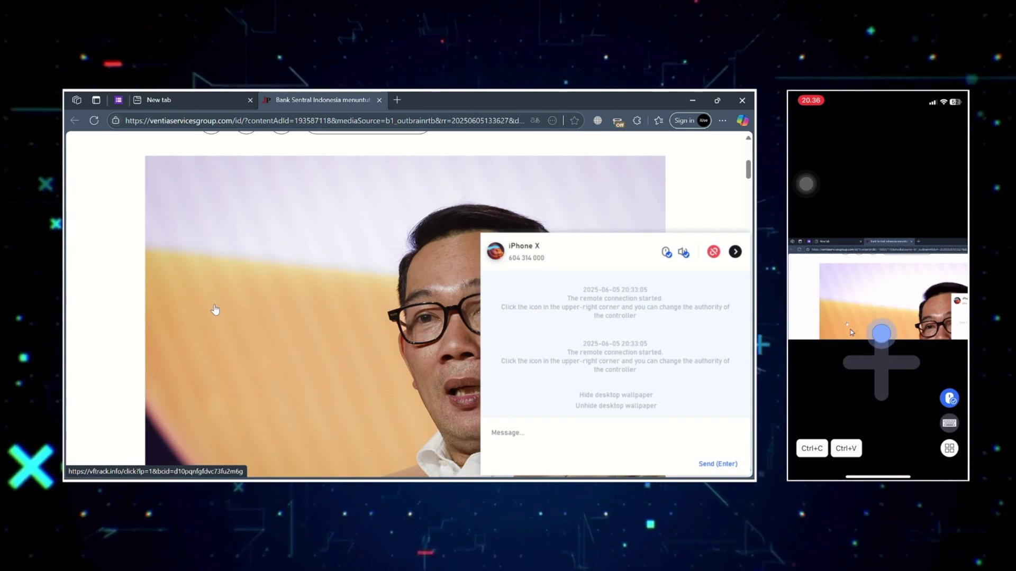
scroll(215, 310, "up", 5)
scroll(215, 305, "down", 10)
scroll(215, 305, "down", 1)
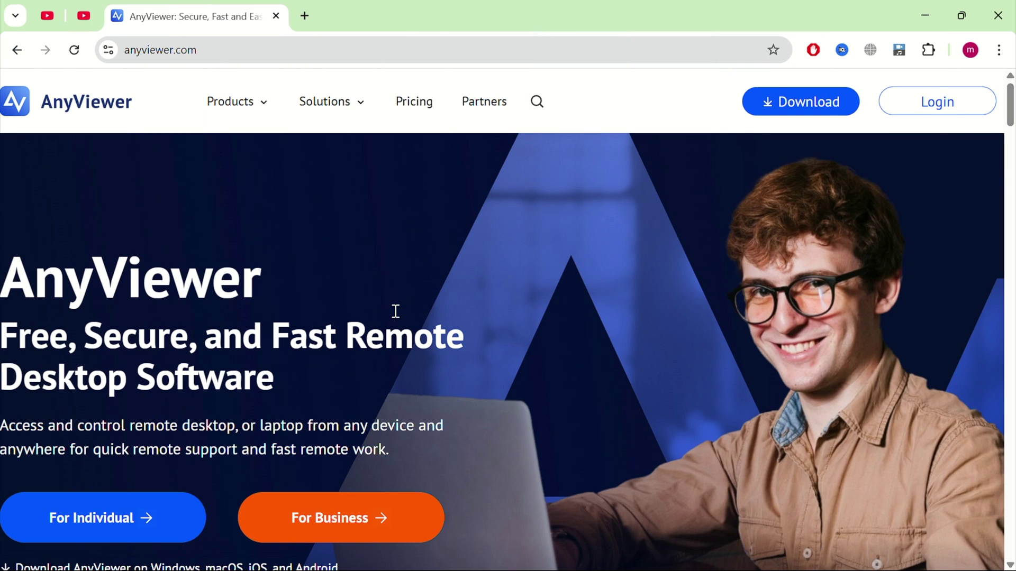
Scroll the anyviewer.com homepage to the solutions section and switch it to Remote Access.
scroll(397, 312, "down", 3)
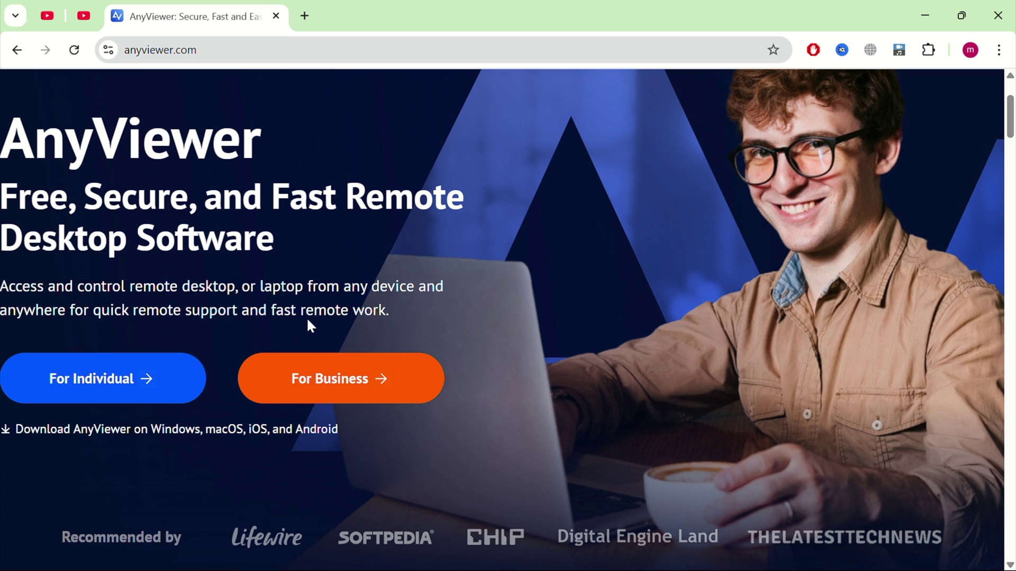
scroll(308, 321, "down", 8)
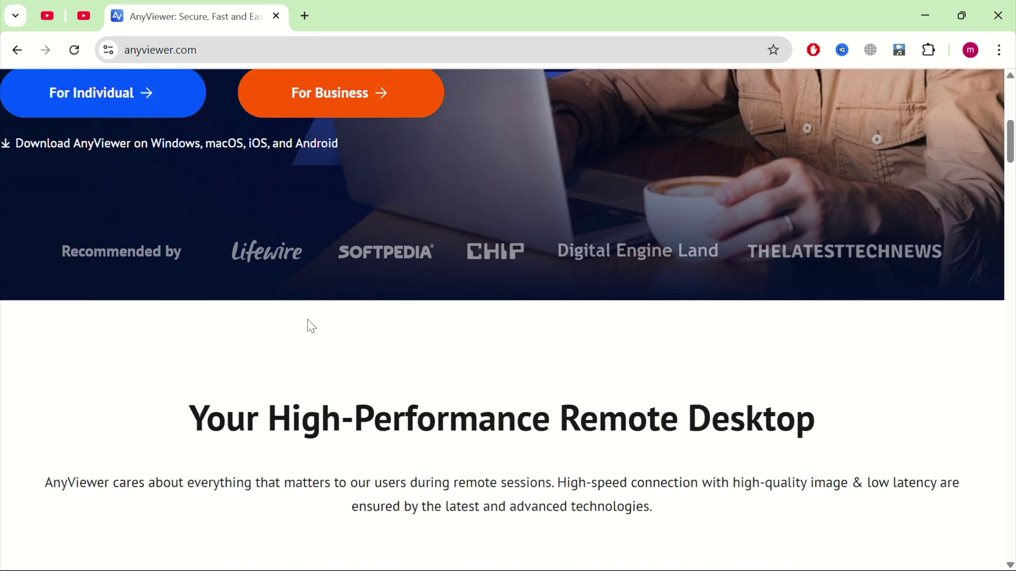
scroll(311, 325, "down", 4)
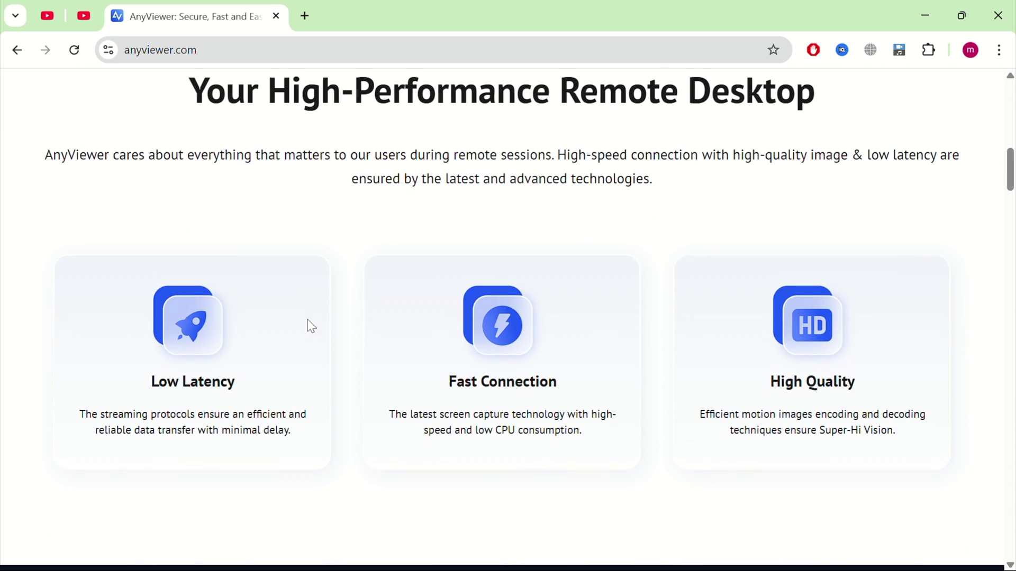
scroll(308, 322, "up", 1)
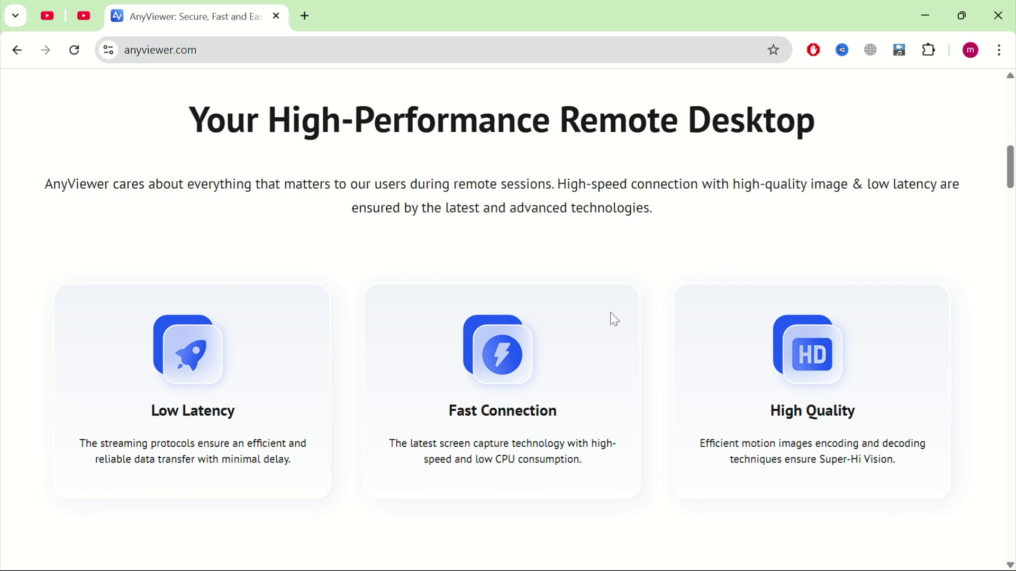
scroll(613, 320, "down", 6)
scroll(614, 320, "down", 4)
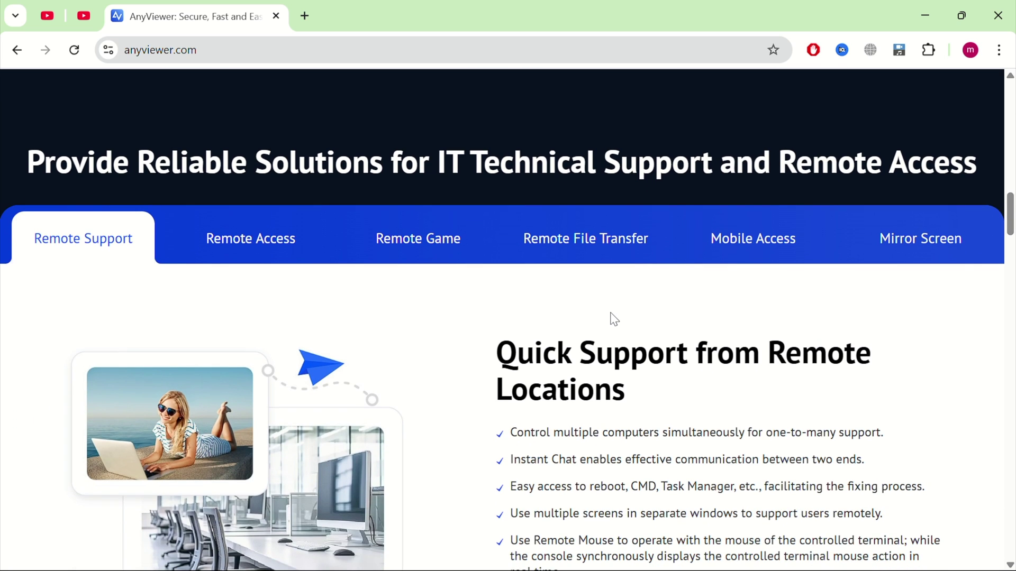
scroll(614, 320, "down", 2)
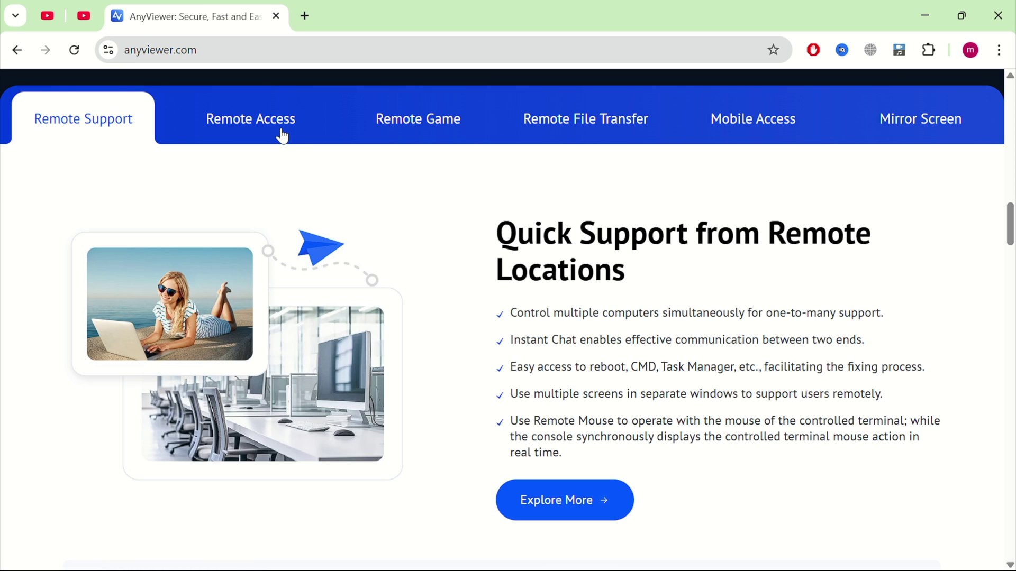
left_click(258, 122)
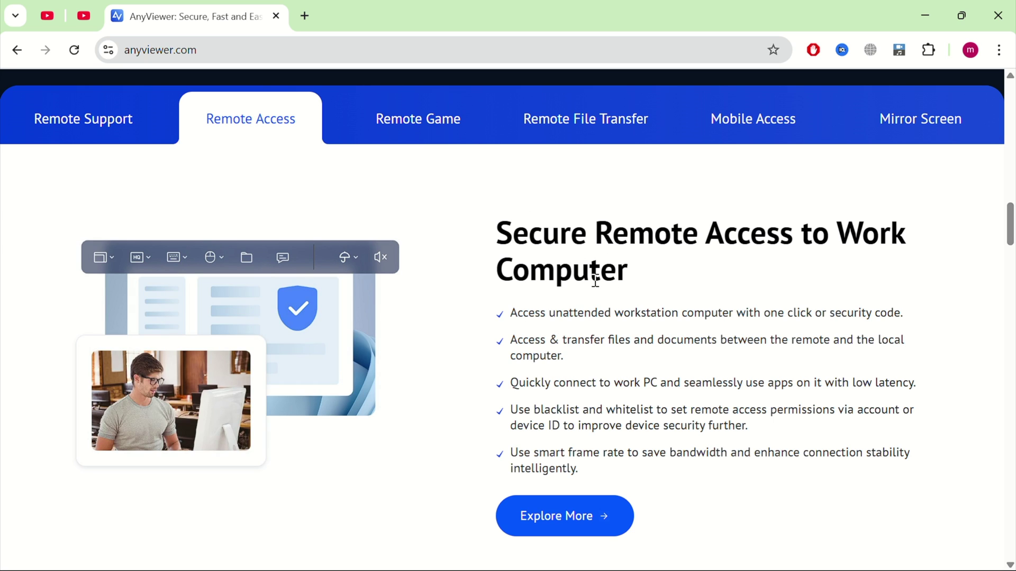
scroll(653, 317, "down", 1)
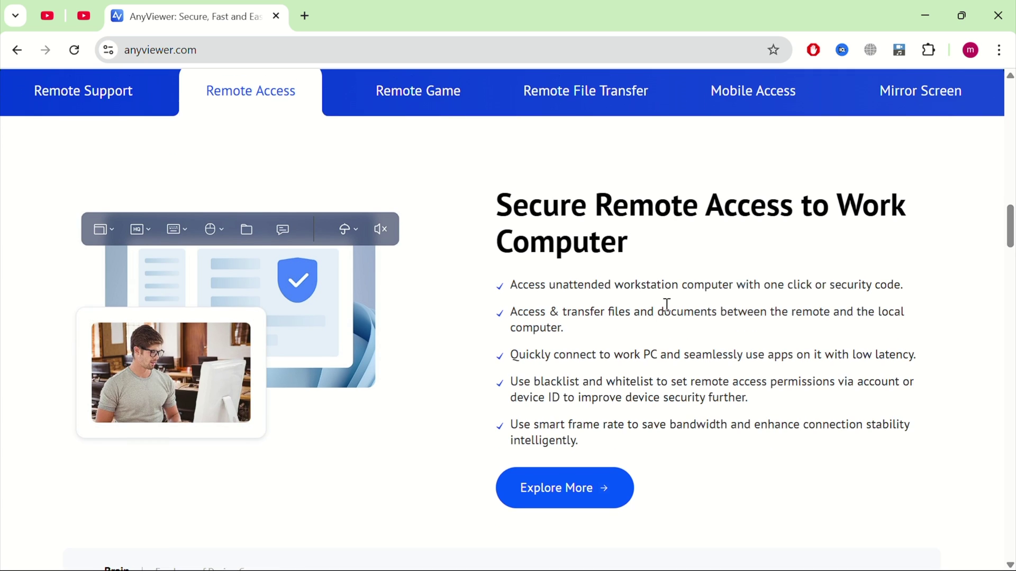
scroll(609, 351, "down", 3)
scroll(610, 351, "up", 3)
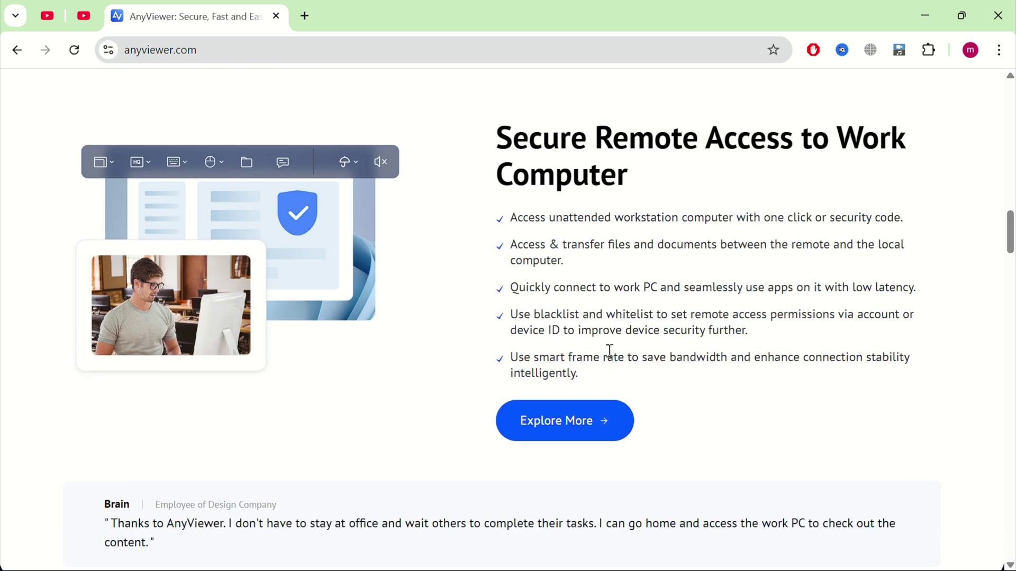
Scroll past the data-safety, testimonial and industry sections, then back to High-Performance Remote Desktop.
scroll(565, 289, "down", 10)
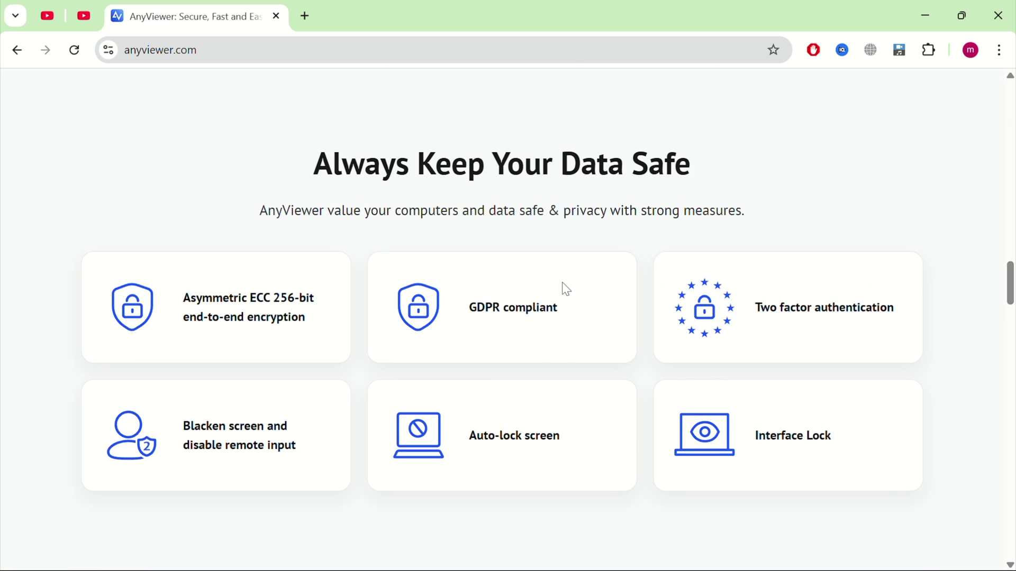
scroll(565, 288, "down", 1)
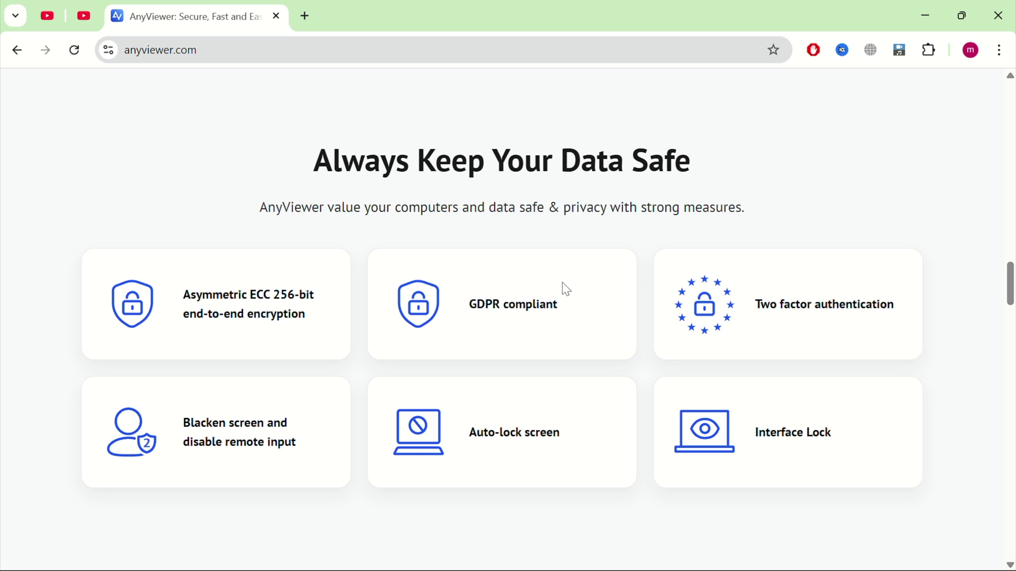
scroll(566, 288, "down", 1)
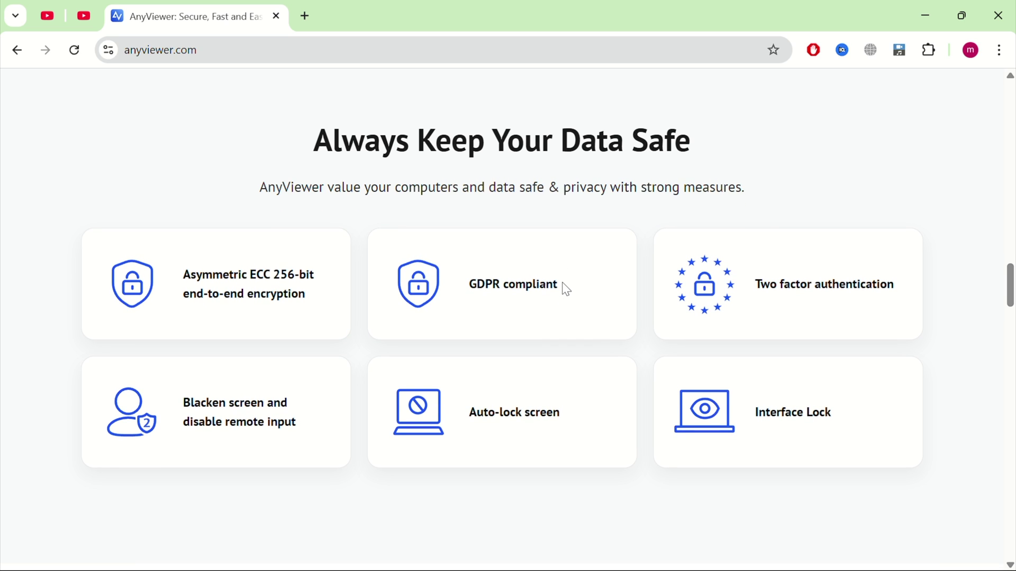
scroll(551, 288, "up", 1)
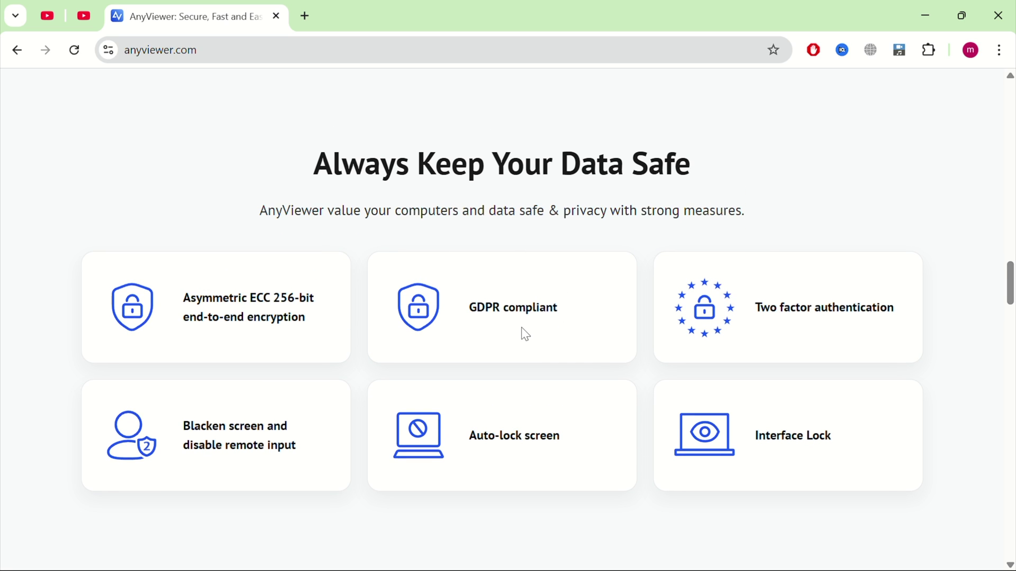
scroll(522, 328, "down", 2)
scroll(525, 335, "down", 3)
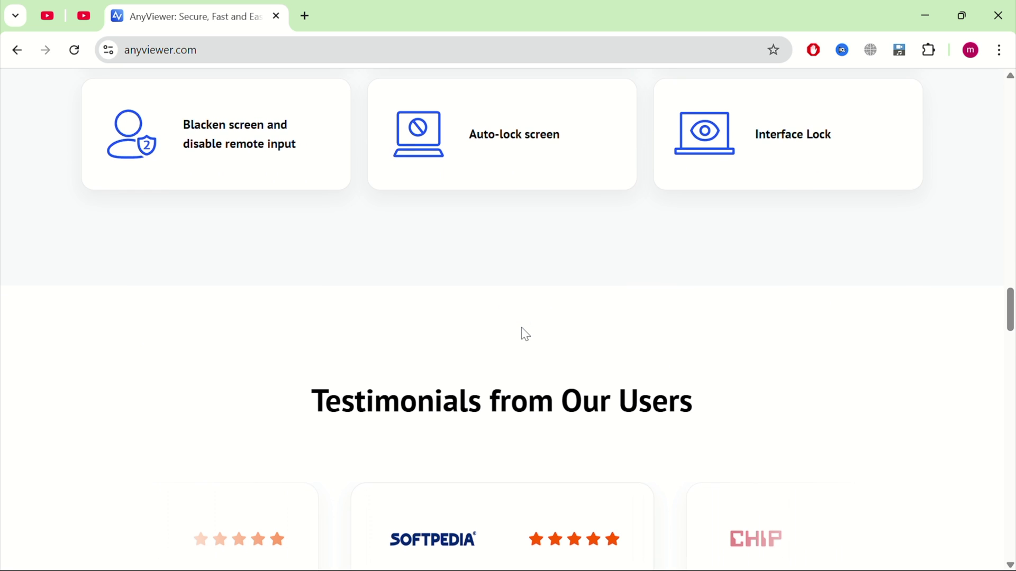
scroll(525, 334, "down", 3)
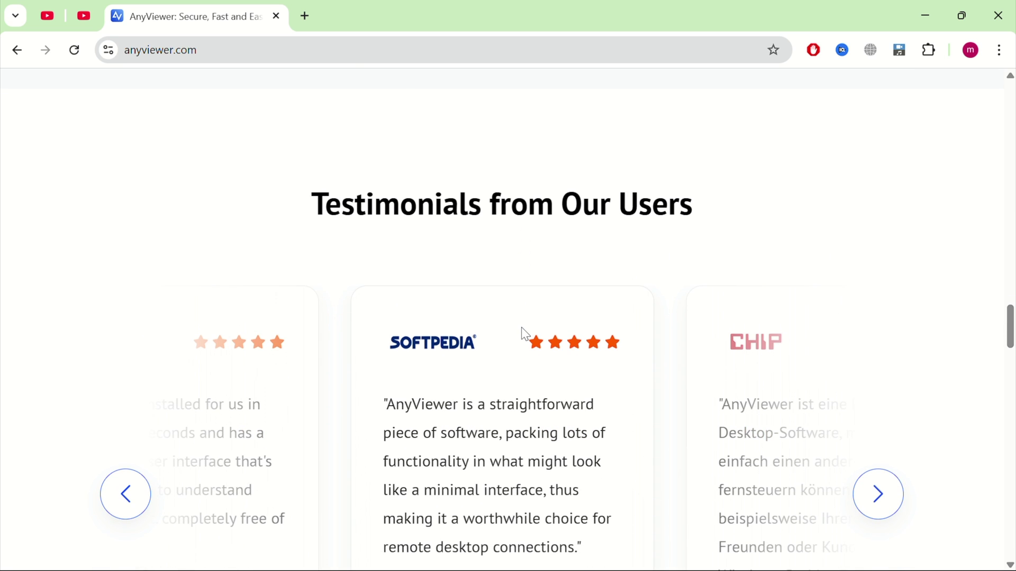
scroll(525, 335, "down", 6)
scroll(524, 334, "down", 5)
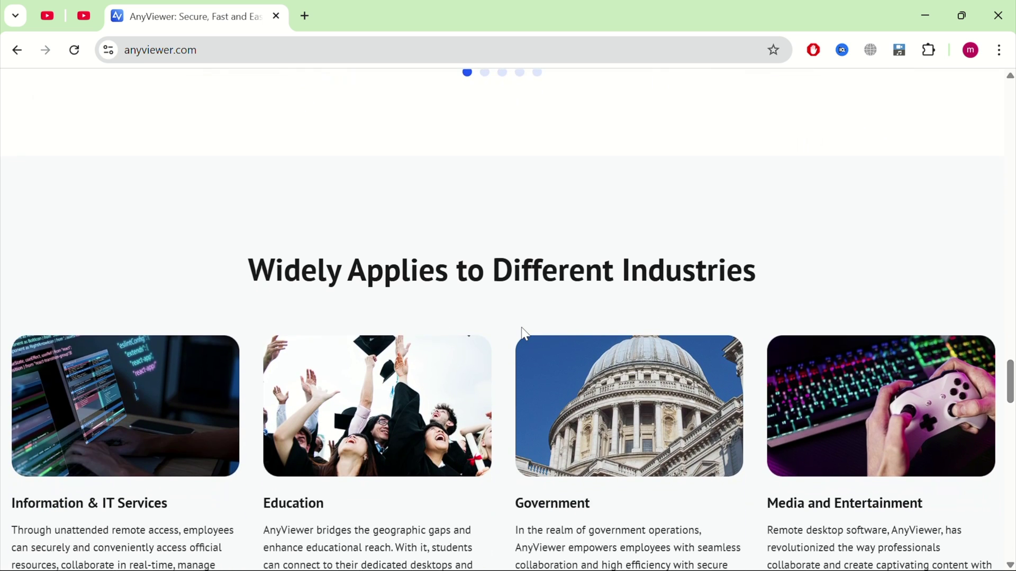
scroll(524, 334, "up", 15)
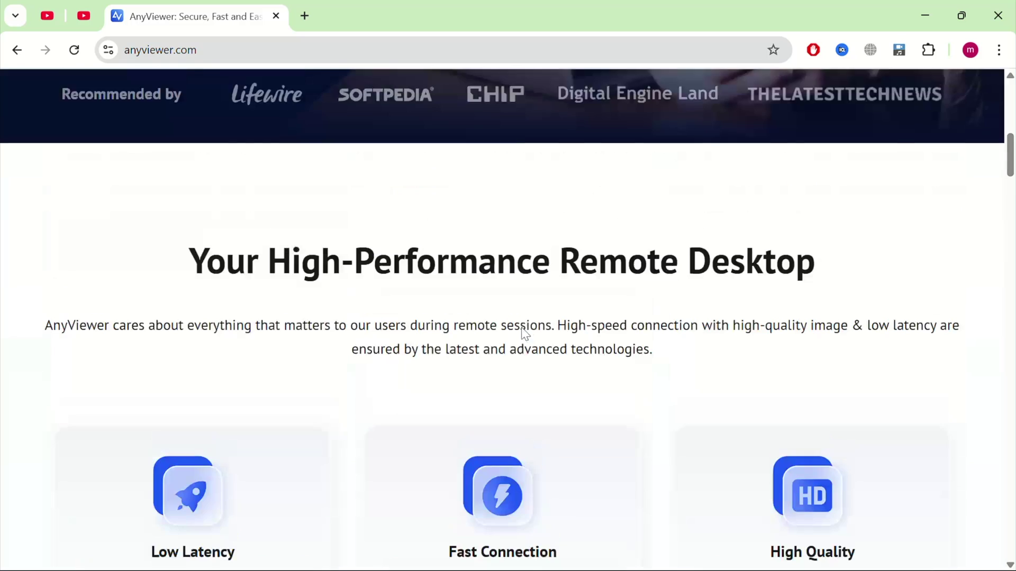